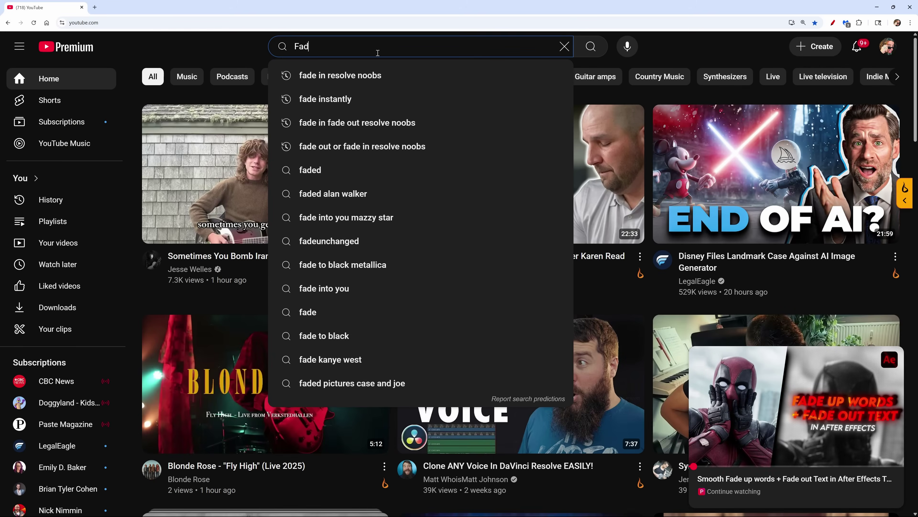
Search YouTube for 'fade up words after effects' tutorials
text(e up word)
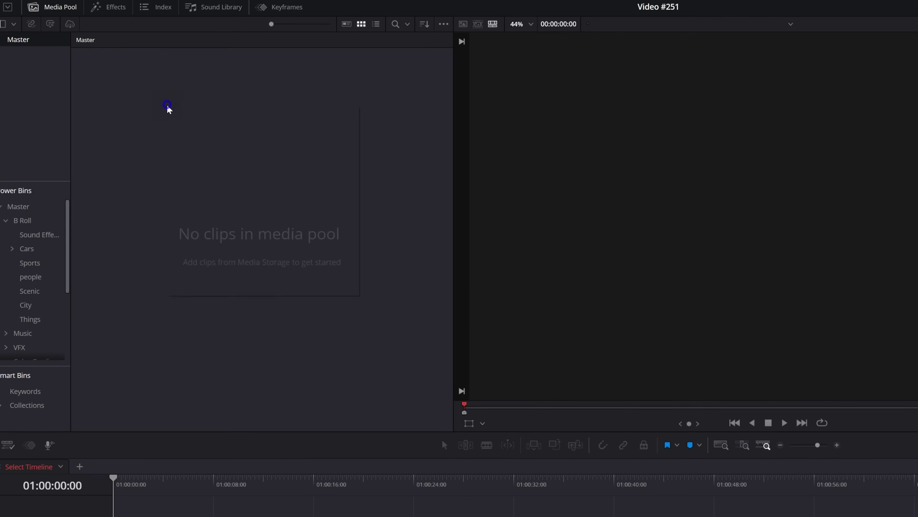
Create a Fusion composition named 'Fade Up Words' and place it at the timeline start
right_click(121, 86)
click(232, 151)
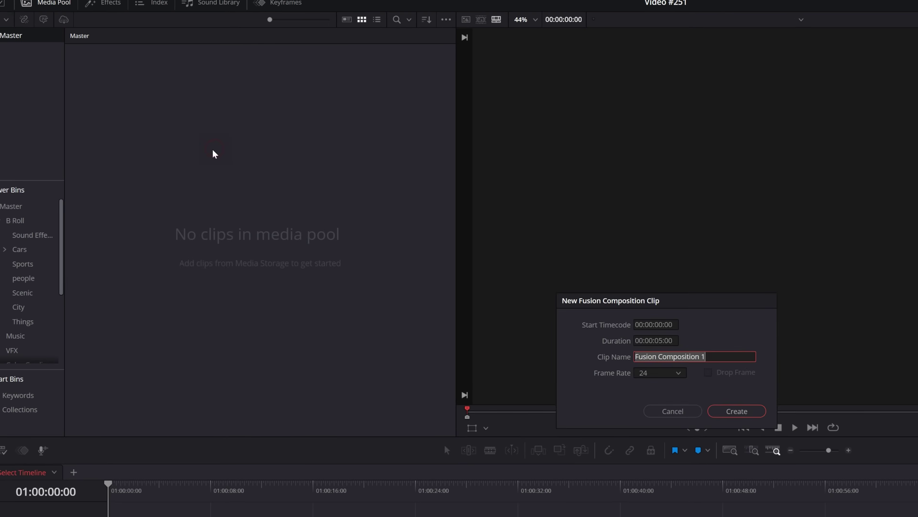
text(Fade)
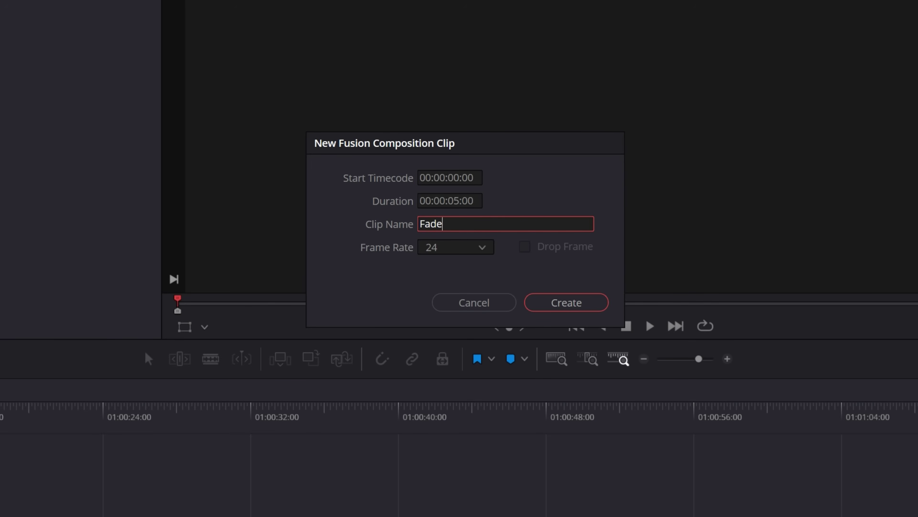
text( Up Words)
key(Return)
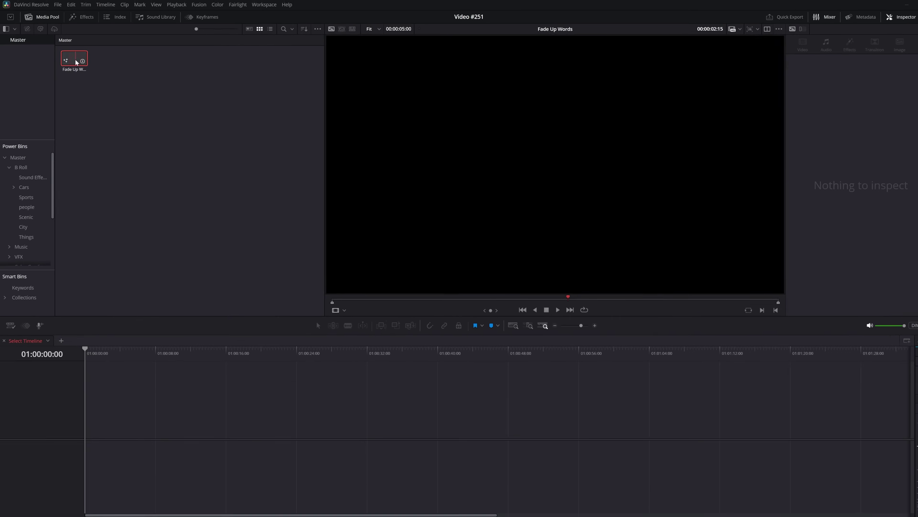
drag(73, 58, 72, 416)
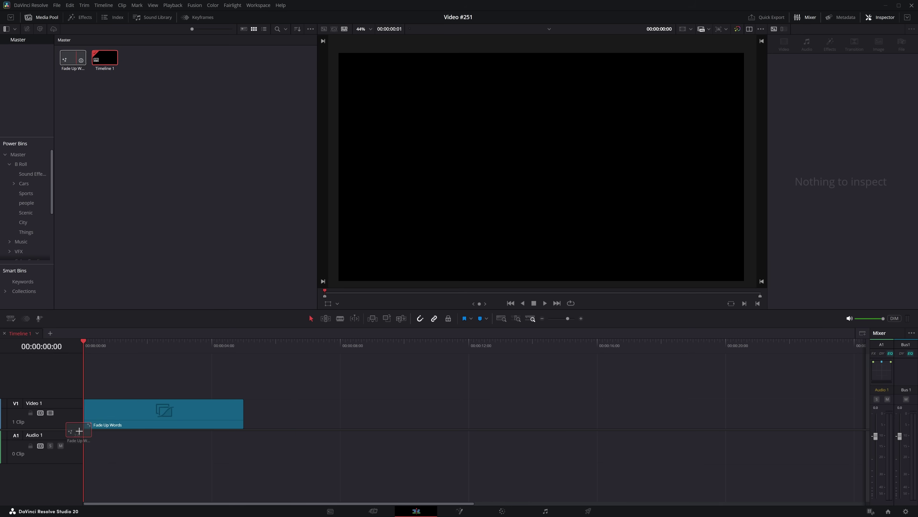
right_click(161, 415)
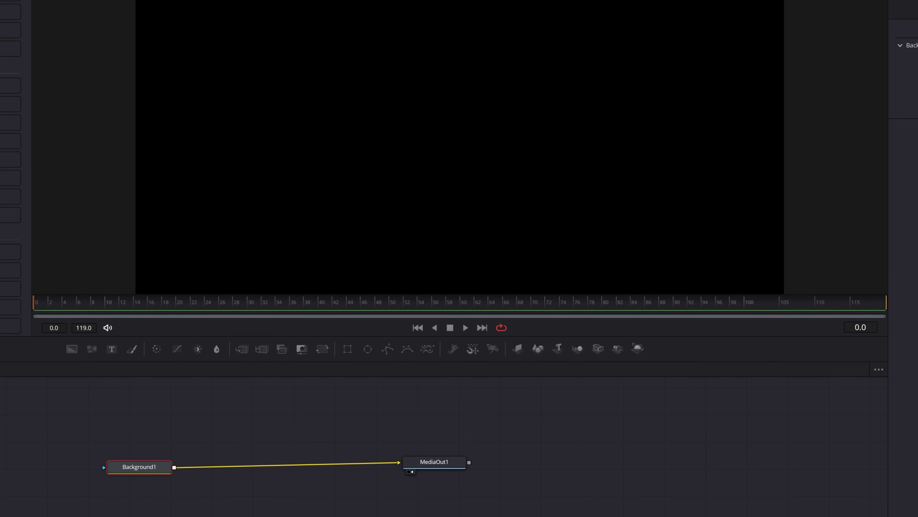
View Background1 and drag its Alpha down to make the background transparent
click(145, 466)
key(1)
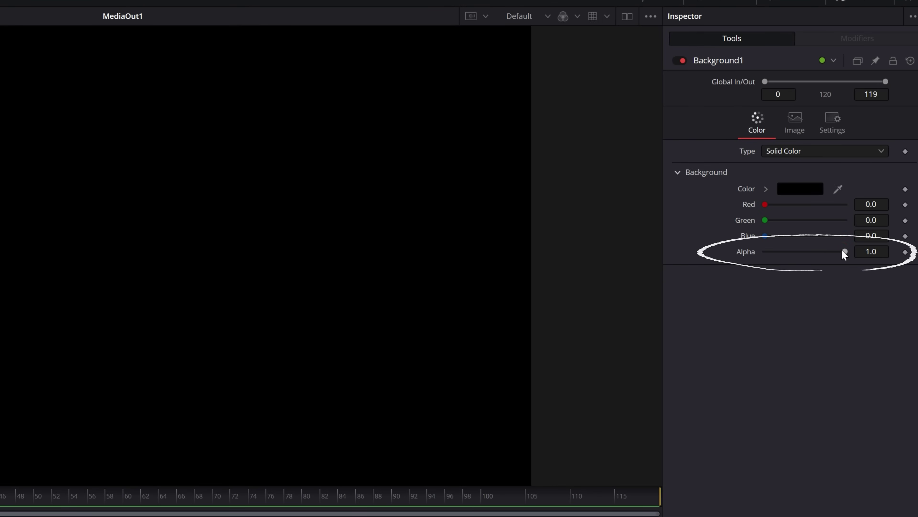
drag(842, 249, 735, 249)
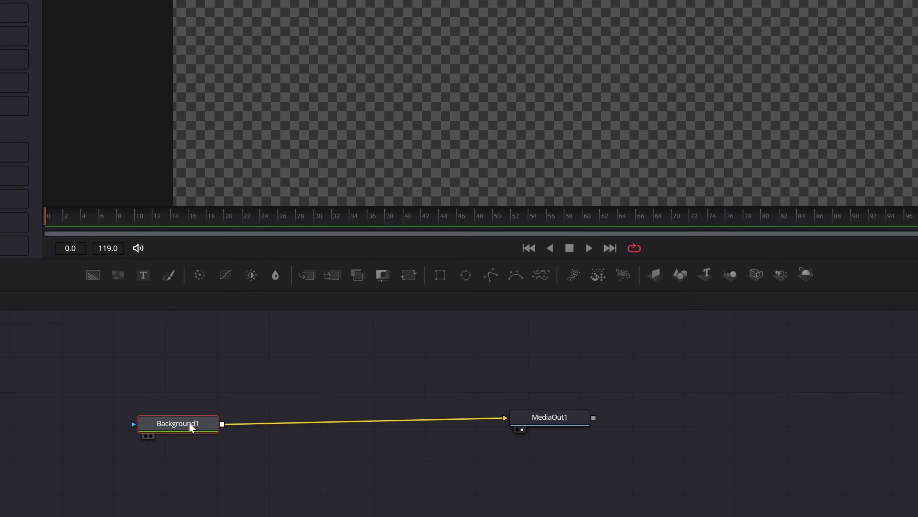
Add a Text1 node merged over Background1 via Merge1 and tidy the node layout
drag(143, 275, 309, 354)
drag(351, 349, 219, 420)
drag(66, 319, 723, 462)
drag(549, 427, 744, 487)
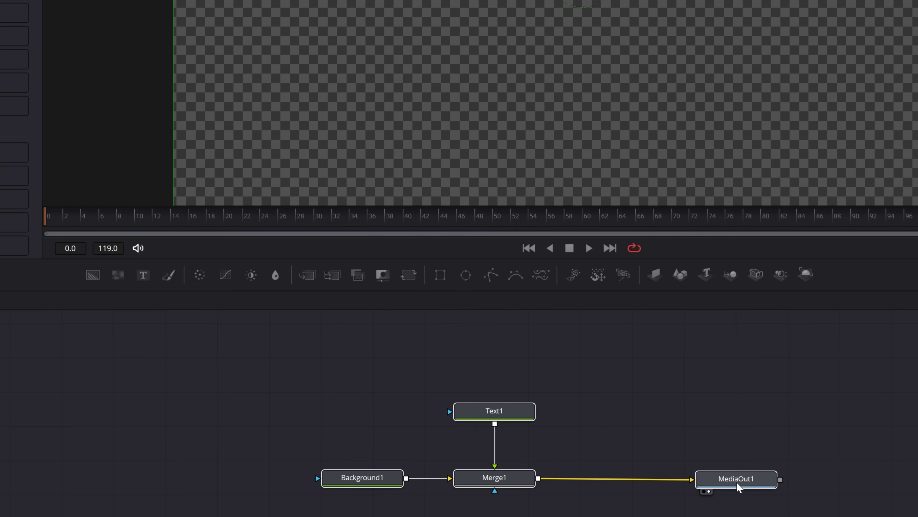
click(520, 411)
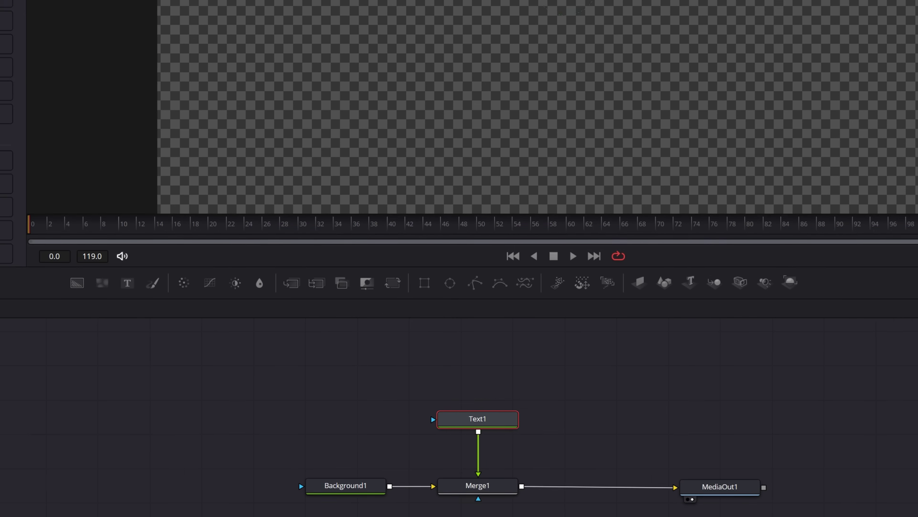
Enter 'CAN I RECREATE FADE UP WORDS?' as Text1's title and add Character Level Styling
click(917, 0)
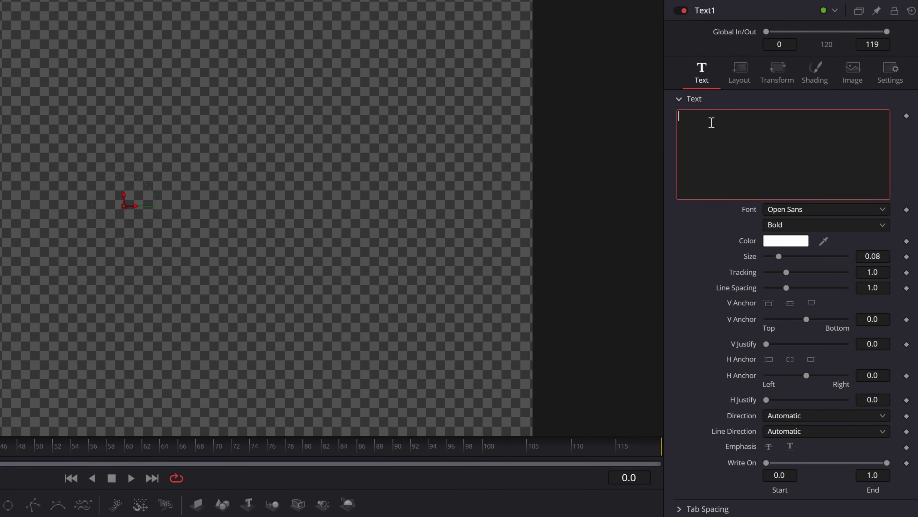
text(CAN I RECREATE FADE UP WORDS?)
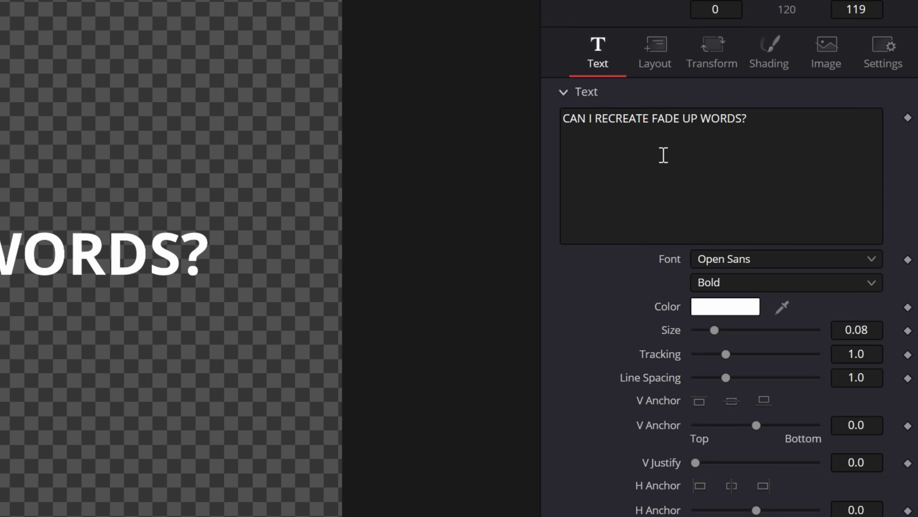
right_click(744, 141)
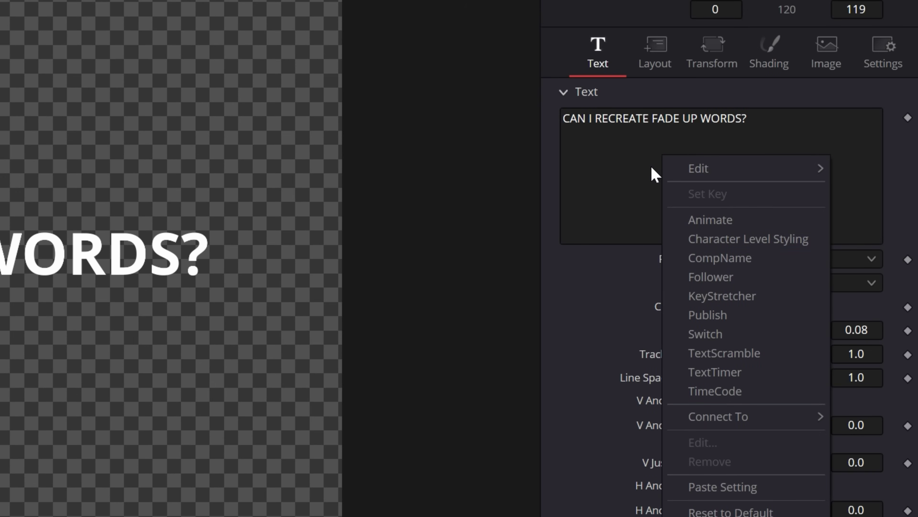
click(725, 241)
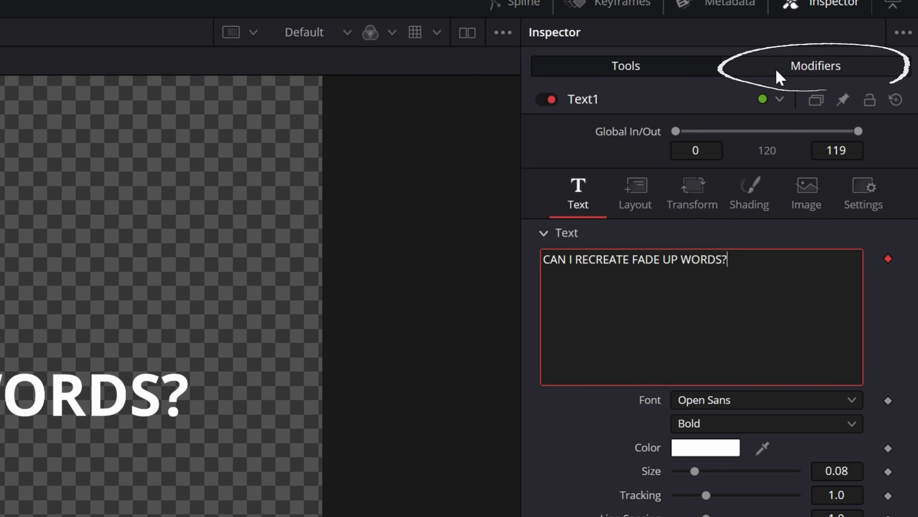
Colour the words 'FADE UP WORDS?' cyan (#00ffff)
click(777, 77)
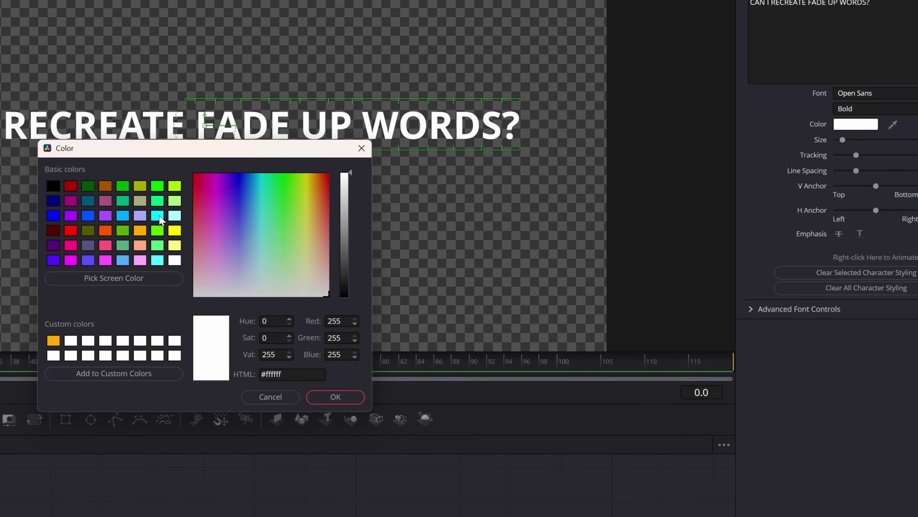
click(157, 215)
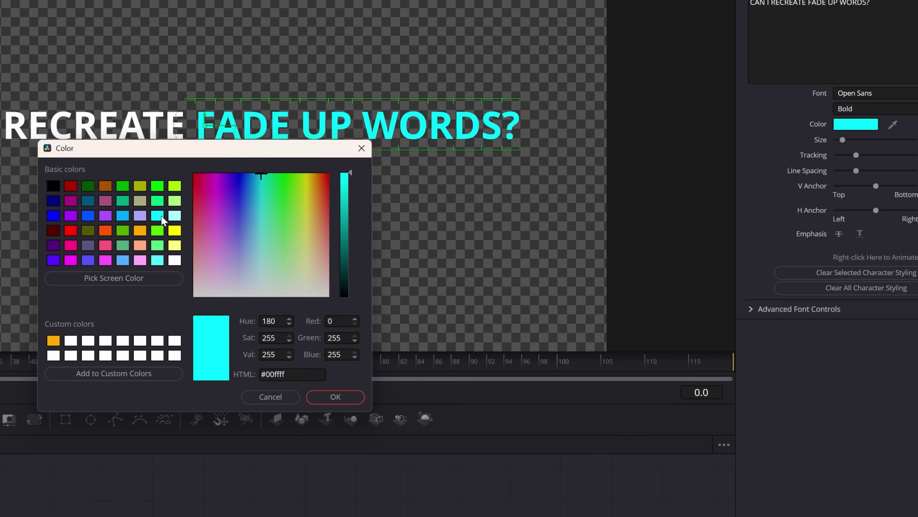
click(336, 396)
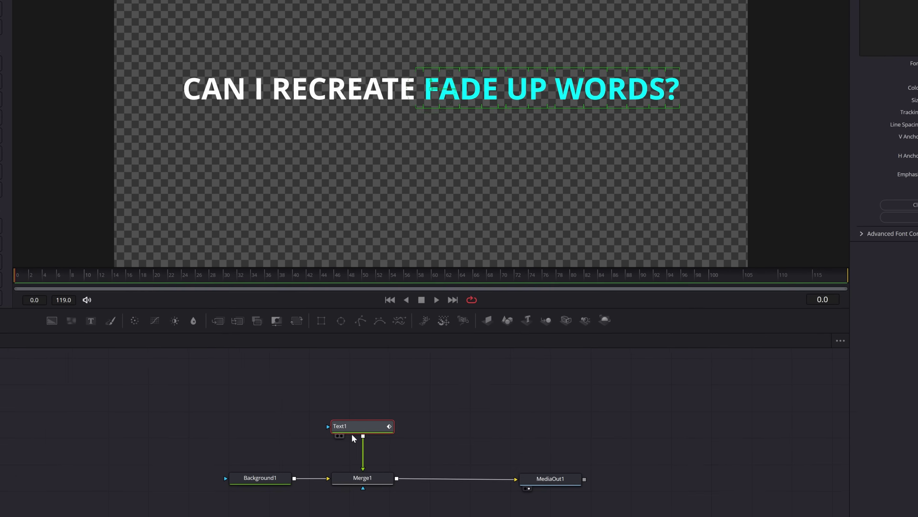
Insert a Drop Shadow between Text1 and Merge1, with reduced blur and a flatter angle
drag(372, 421, 380, 367)
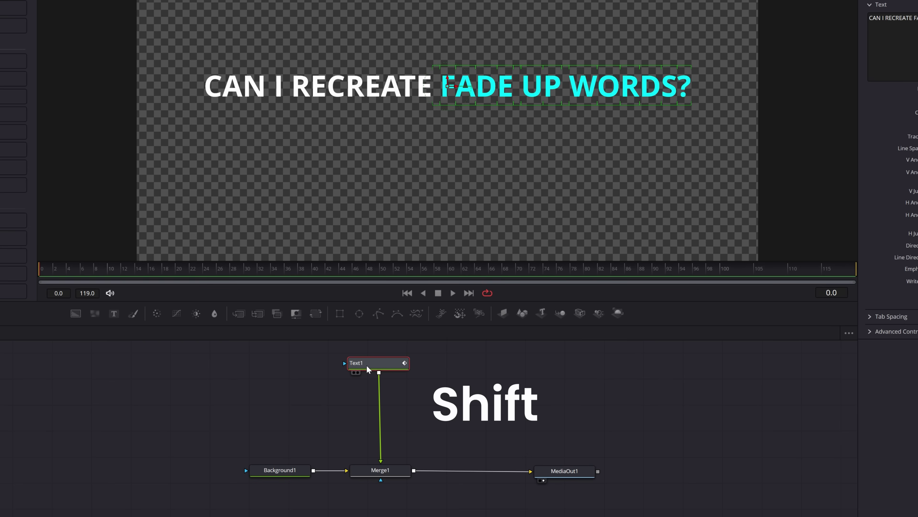
key(shift+space)
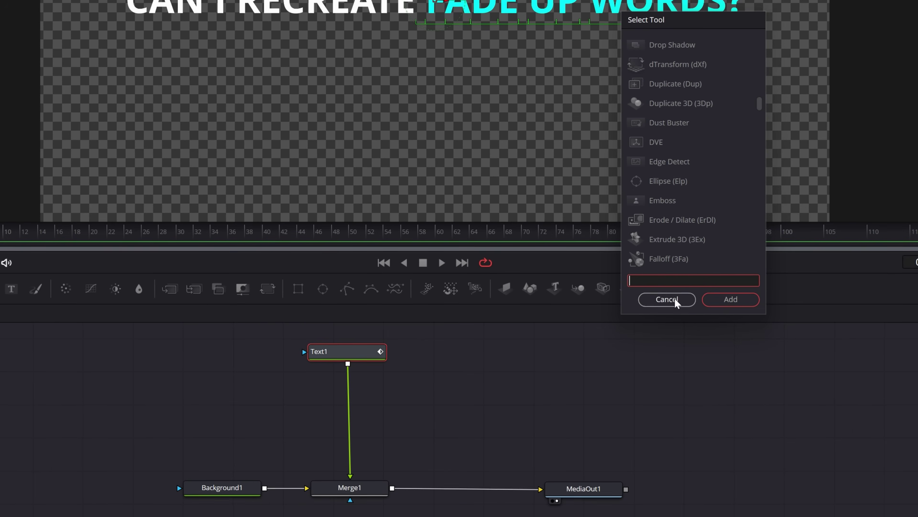
click(630, 306)
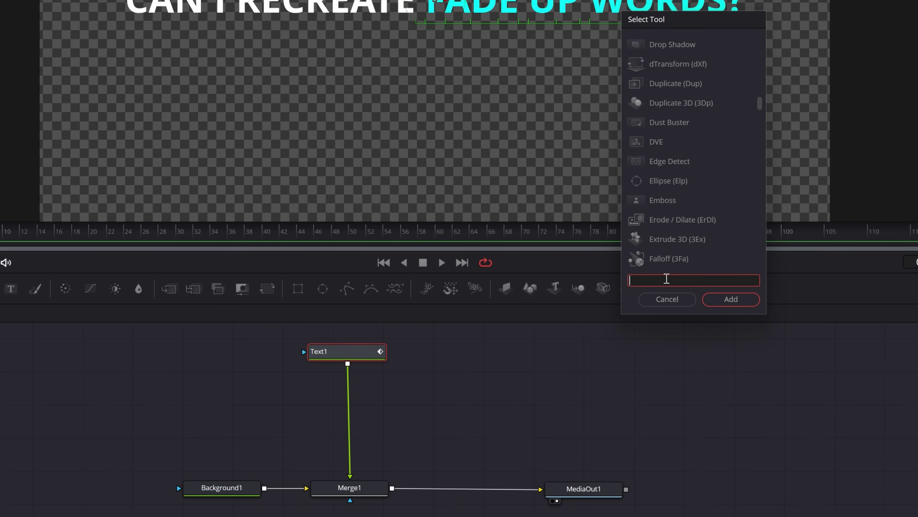
text(Drop Shadow)
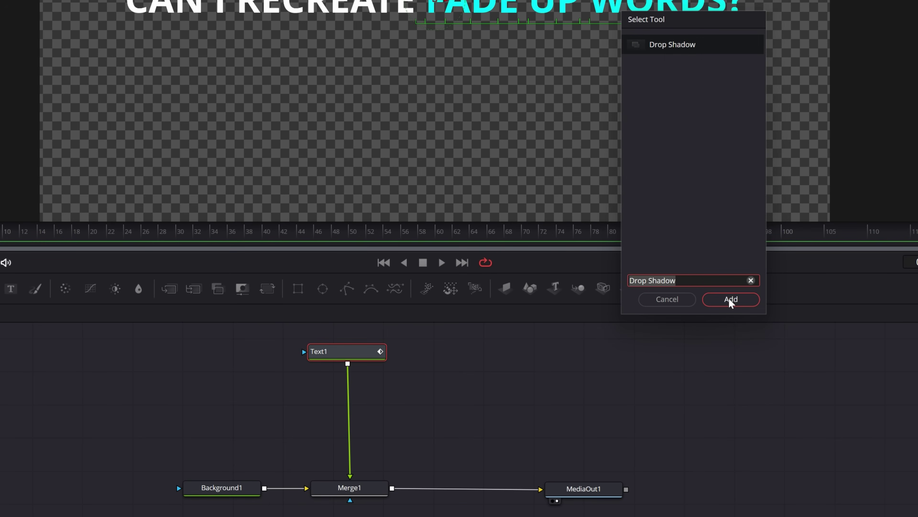
click(730, 300)
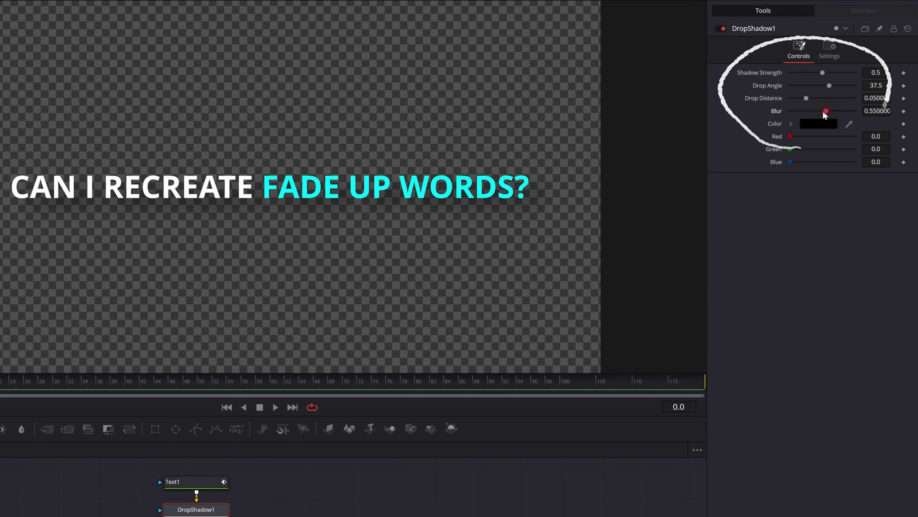
drag(824, 112, 806, 112)
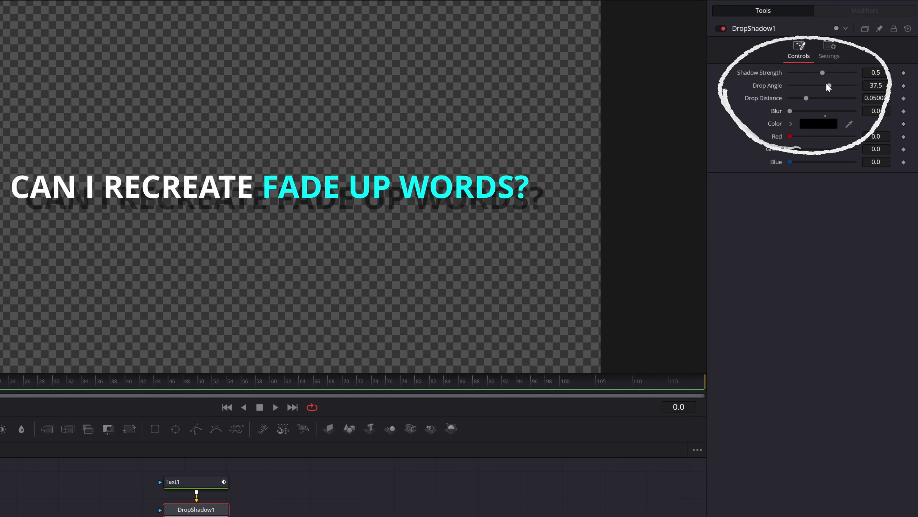
drag(829, 87, 830, 87)
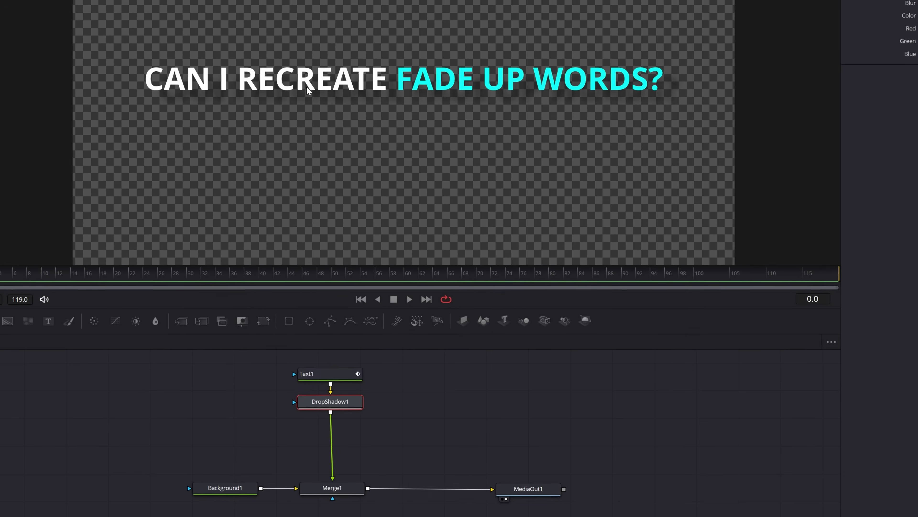
Insert a Glow node after Text1 and lower its glow strength to about 0.756
click(332, 372)
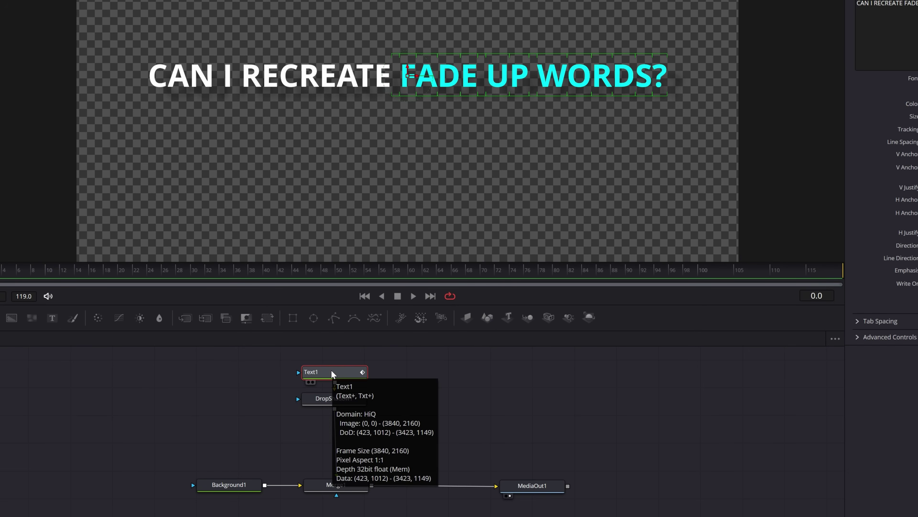
key(shift+space)
text(glow)
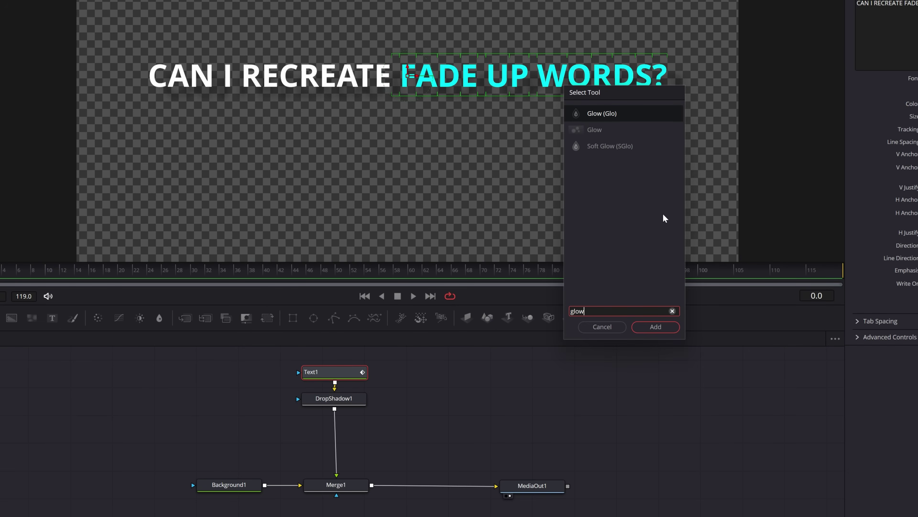
click(656, 327)
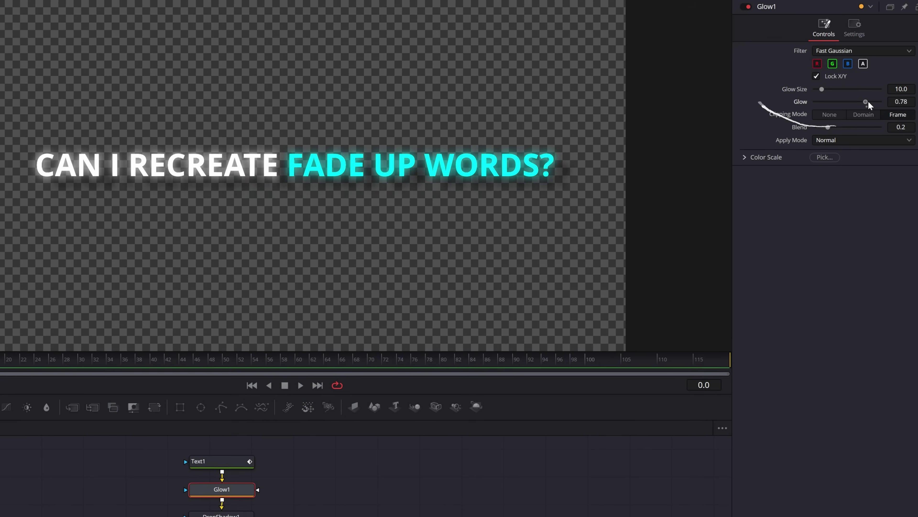
drag(864, 103, 826, 89)
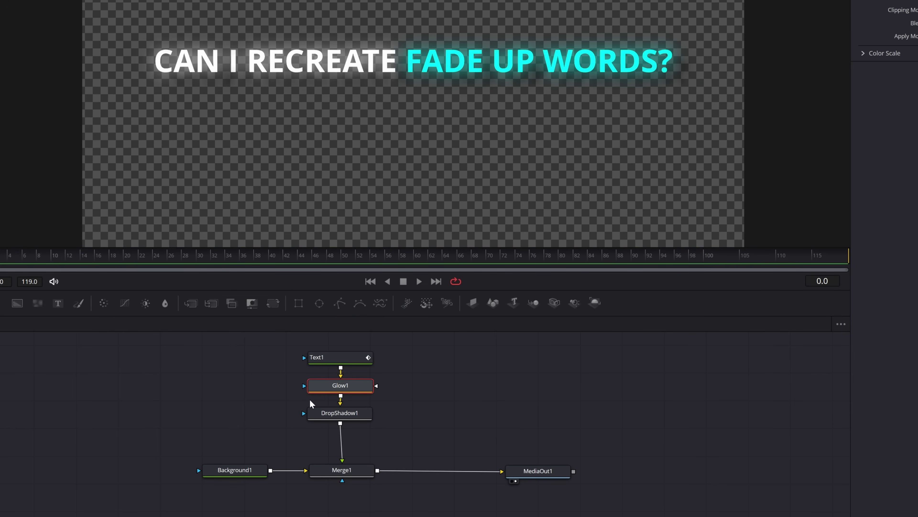
Add a Transform after DropShadow1, keyframing Size from 1.0 at frame 0 to 1.13 at frame 62
click(316, 412)
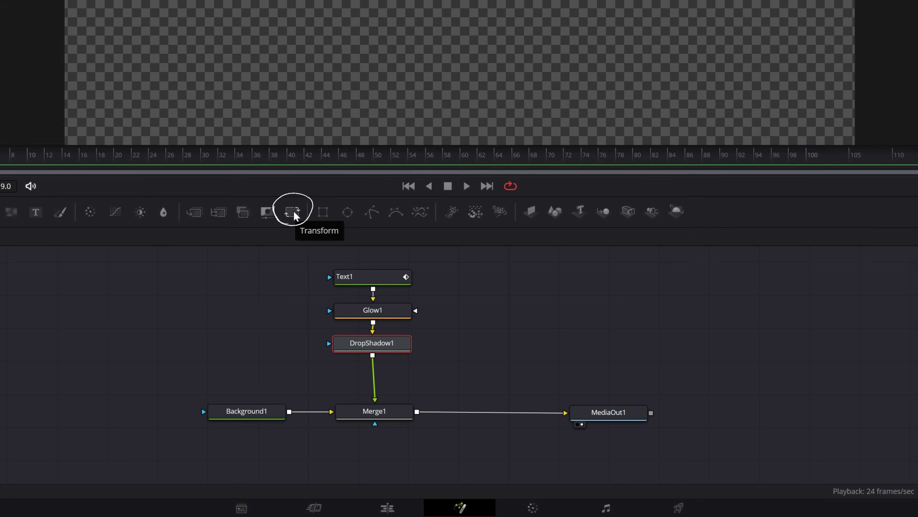
click(294, 213)
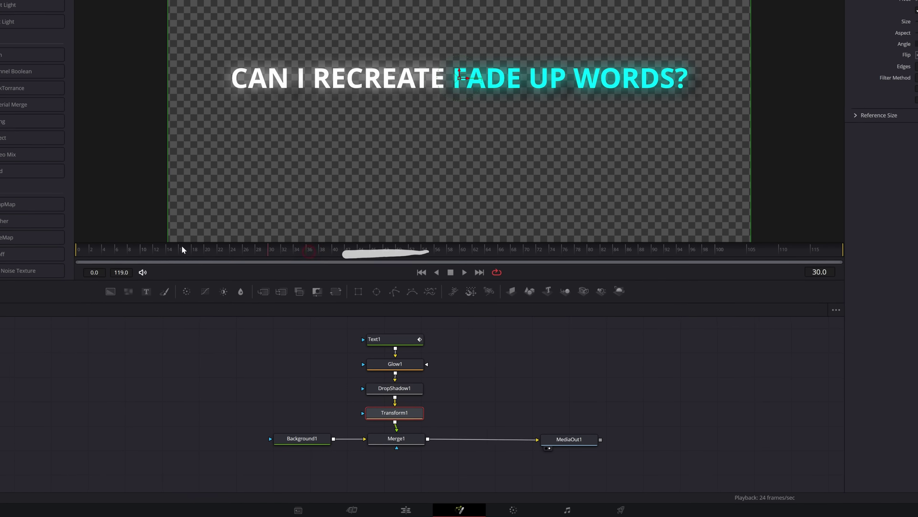
click(78, 250)
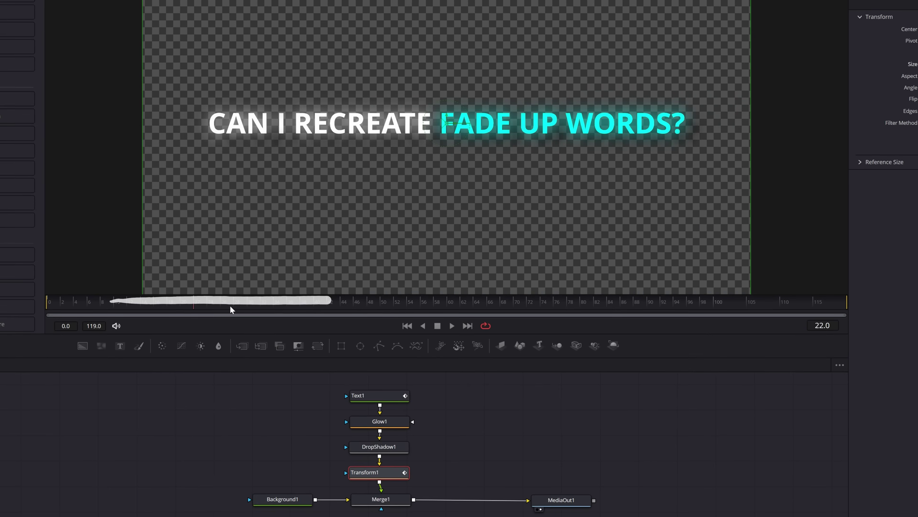
drag(230, 305, 367, 306)
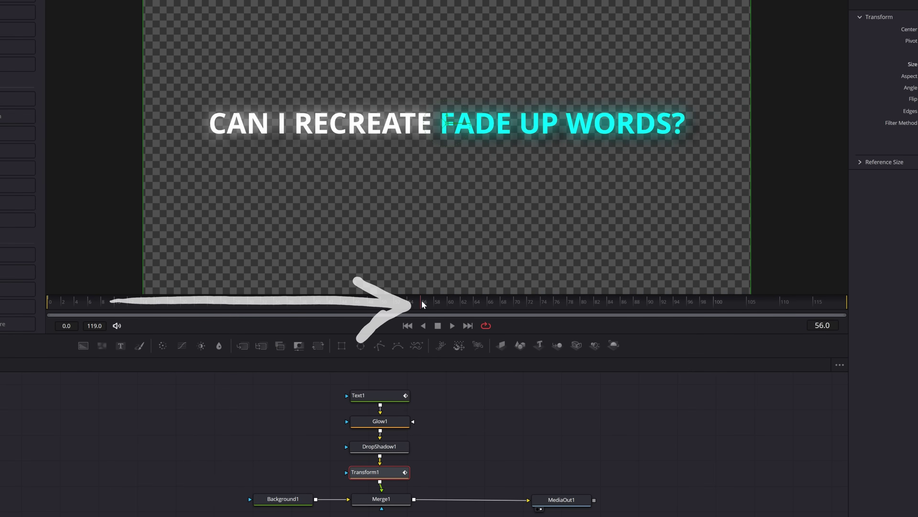
drag(422, 299, 464, 303)
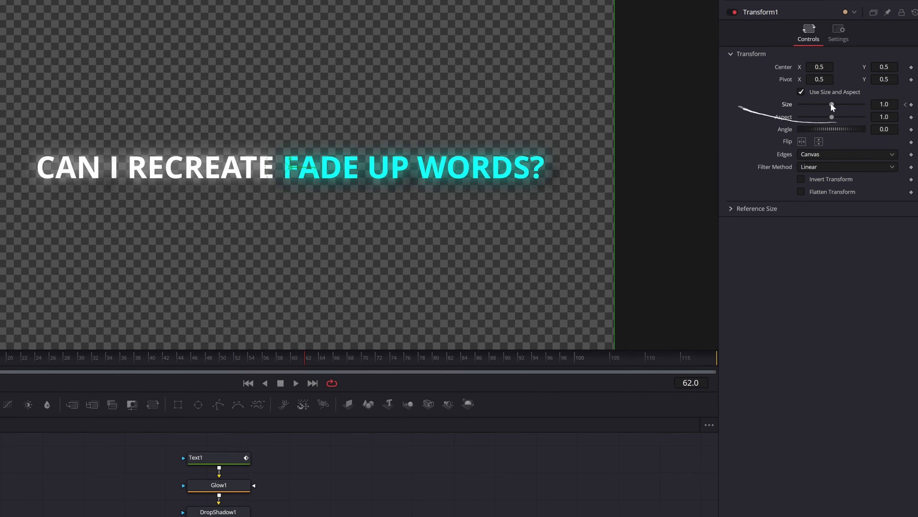
drag(831, 104, 831, 105)
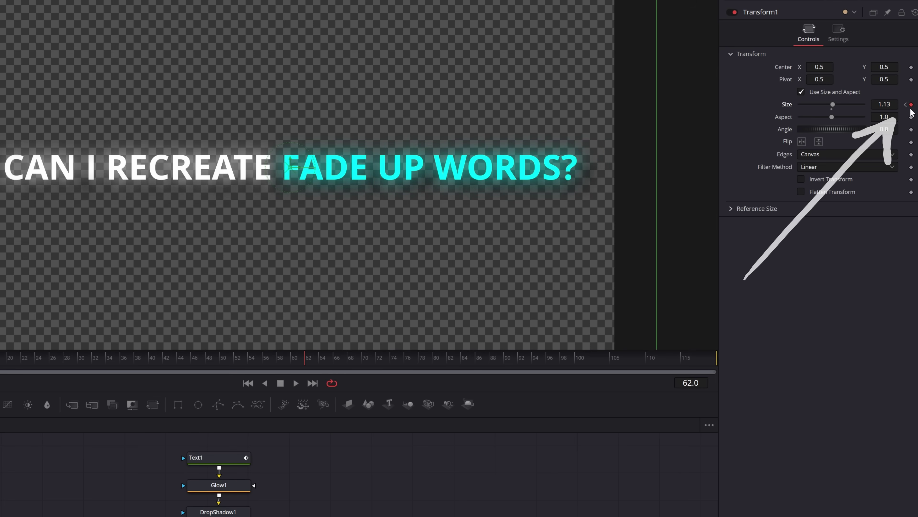
key(space)
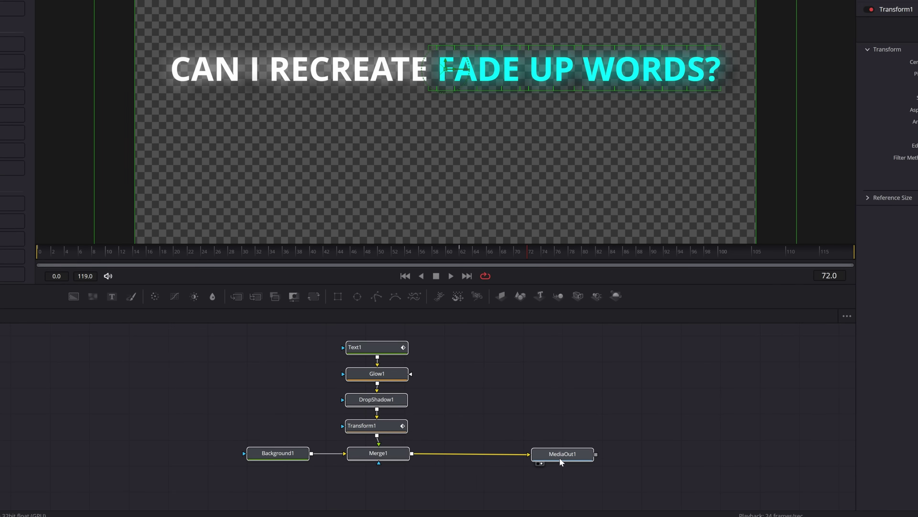
Attach a Rectangle mask to Text1 with soft edge about 0.10 and border width 0.038
drag(560, 458, 573, 488)
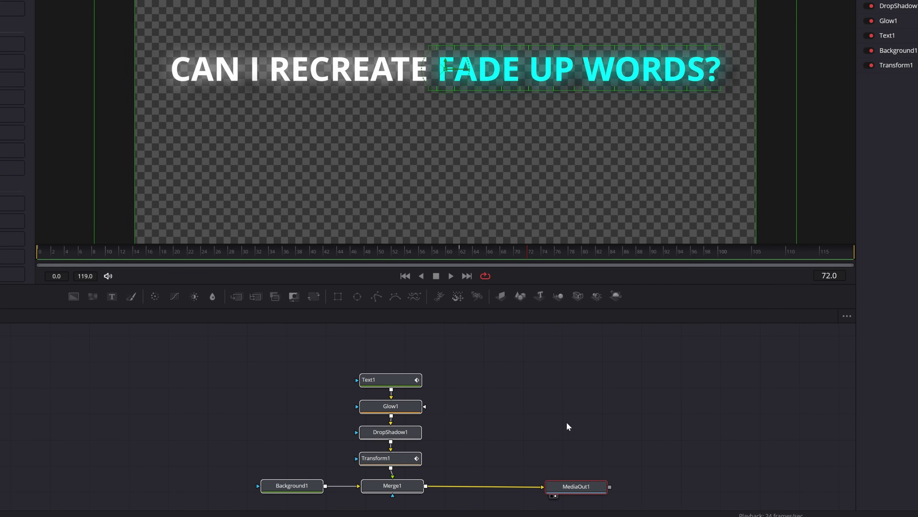
click(383, 380)
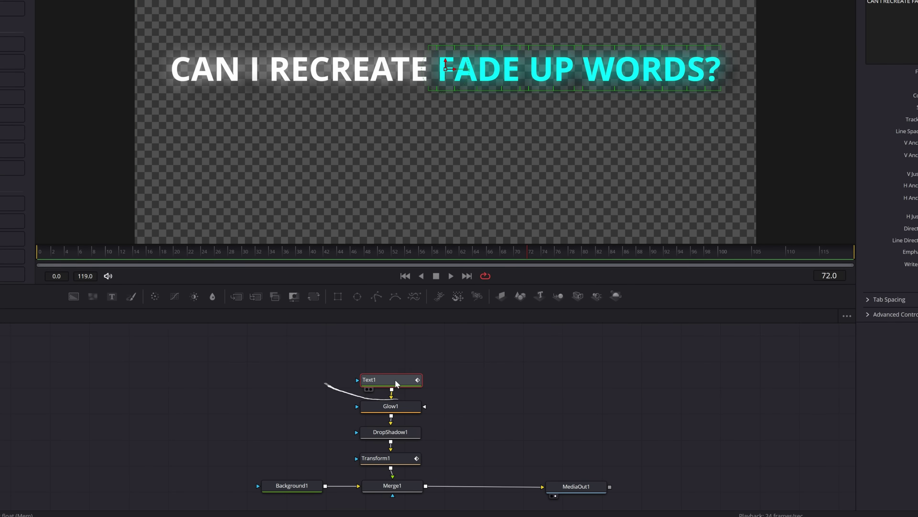
click(338, 297)
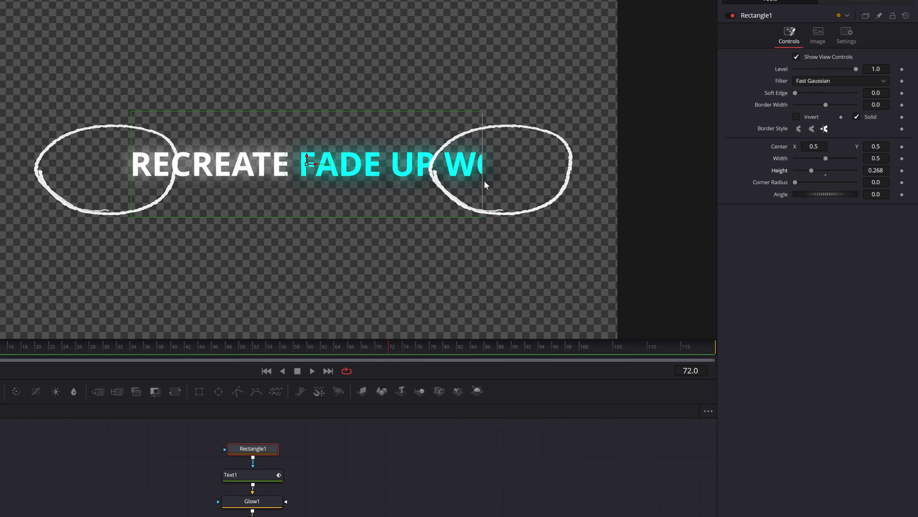
mouse_move(799, 94)
mouse_down()
mouse_move(837, 83)
mouse_move(830, 105)
mouse_move(830, 93)
mouse_up()
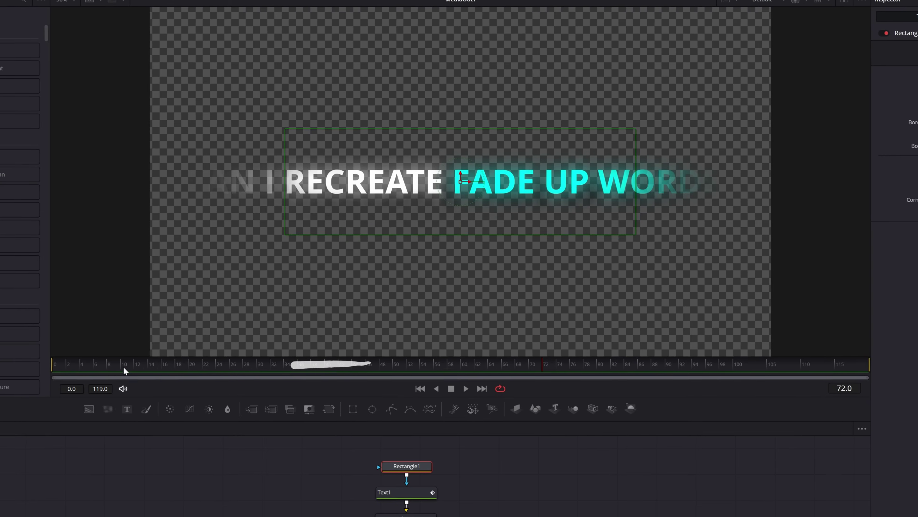
At frame 0, move Rectangle1 off left to Center X −0.261 and keyframe it
click(102, 366)
drag(85, 370, 41, 371)
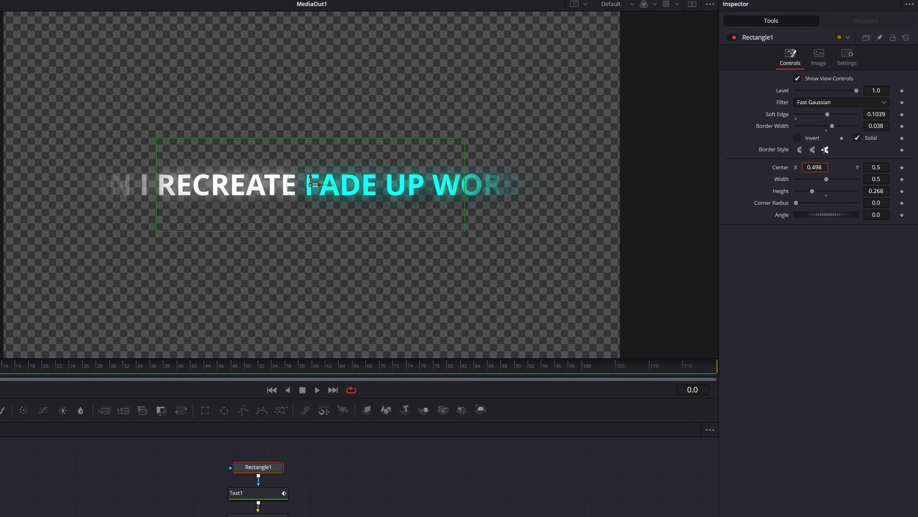
drag(821, 169, 795, 162)
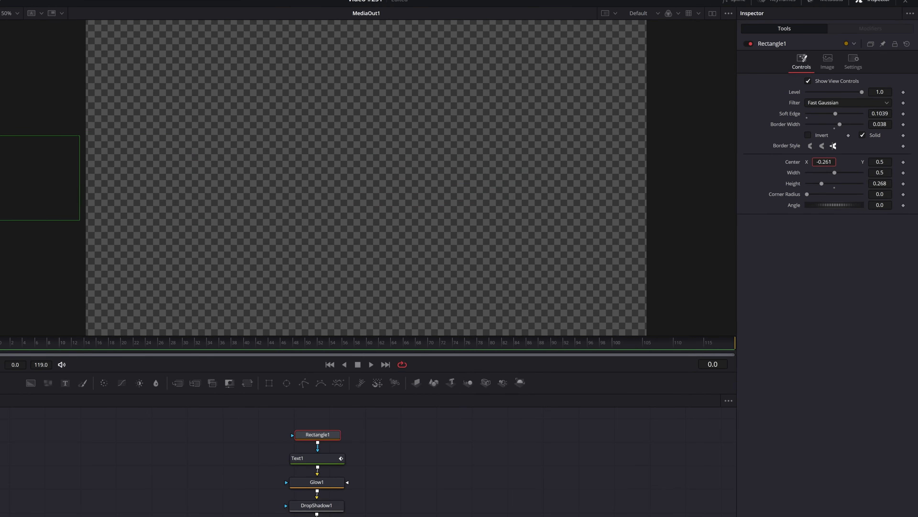
click(903, 162)
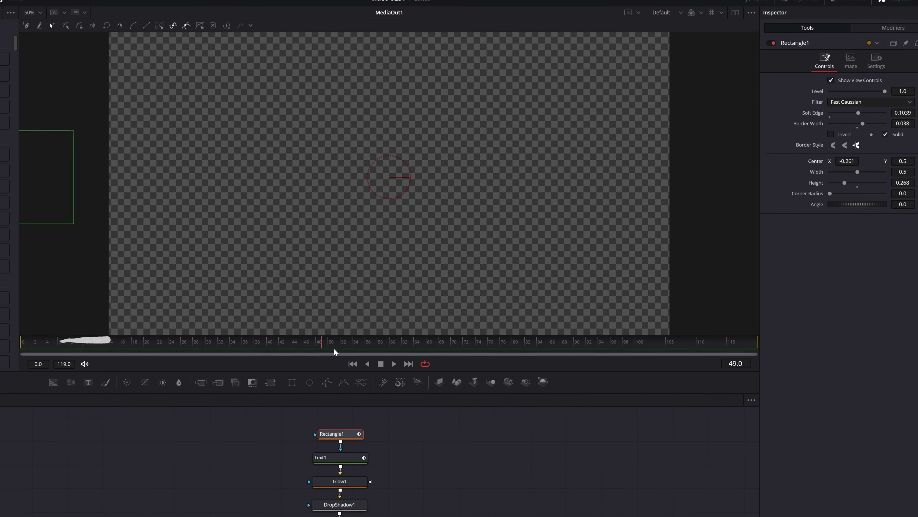
Set Rectangle1's Center X to 1.013 at frame 62, then play the wipe from the start
drag(309, 348, 382, 344)
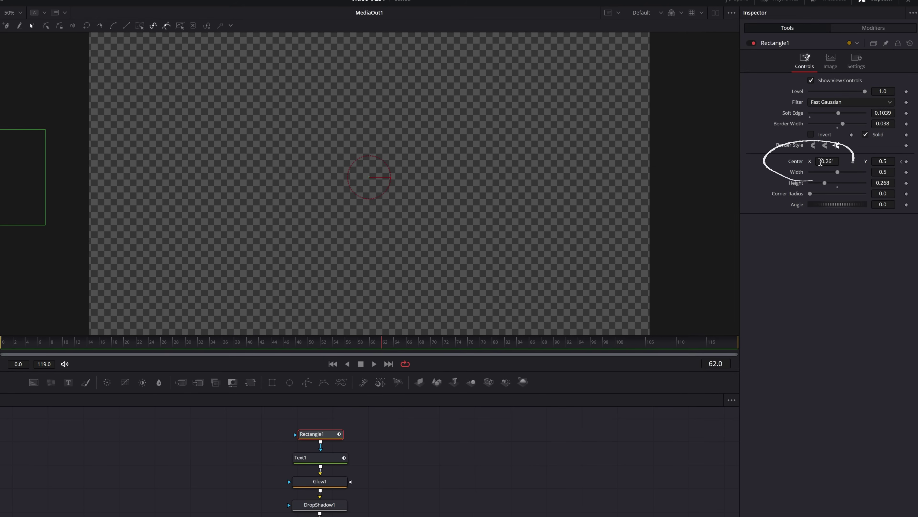
drag(827, 161, 879, 161)
key(Home)
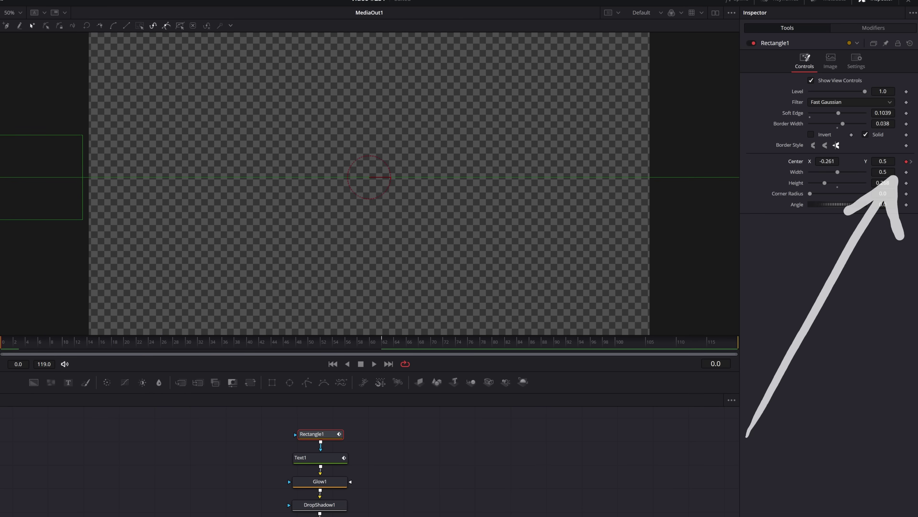
key(space)
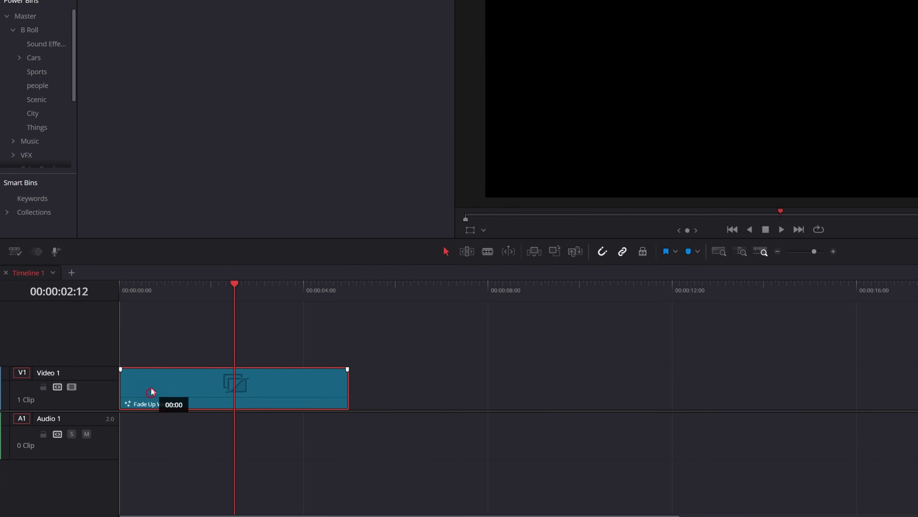
Move the title to V2, put the mountain footage on V1, and mute A1
drag(151, 392, 150, 352)
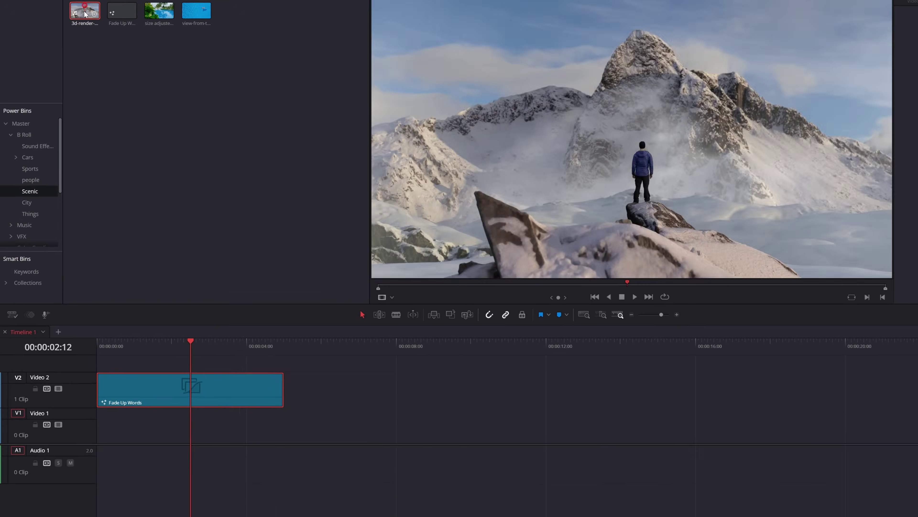
drag(83, 24, 97, 427)
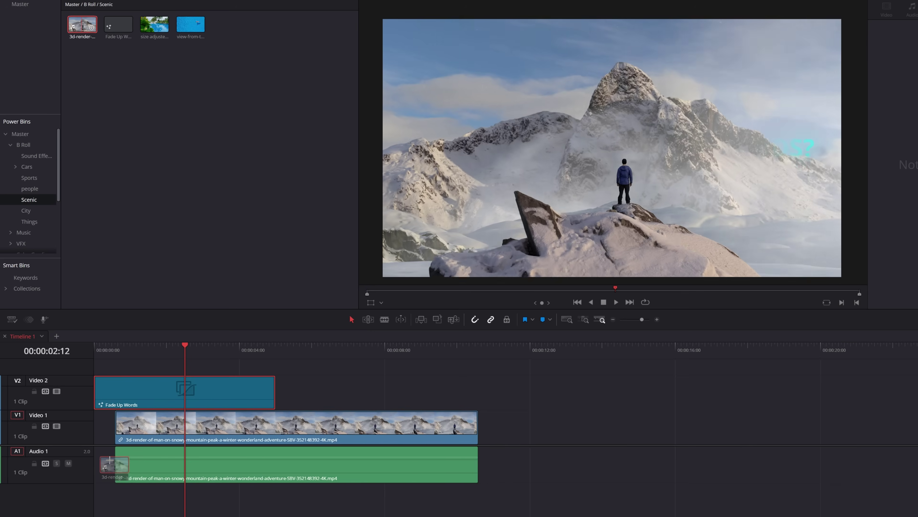
click(173, 287)
Drag the title up near the top of the frame and play back to check it
drag(141, 343, 148, 342)
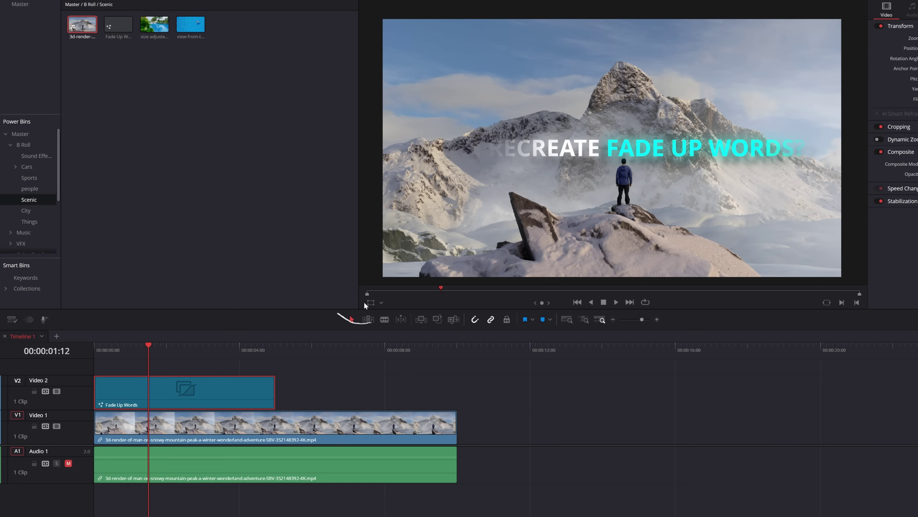
click(371, 302)
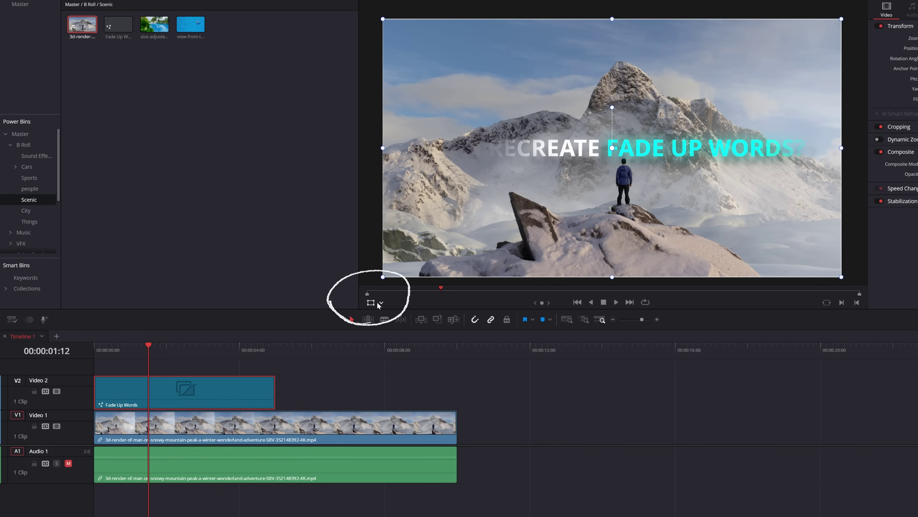
drag(563, 208, 605, 108)
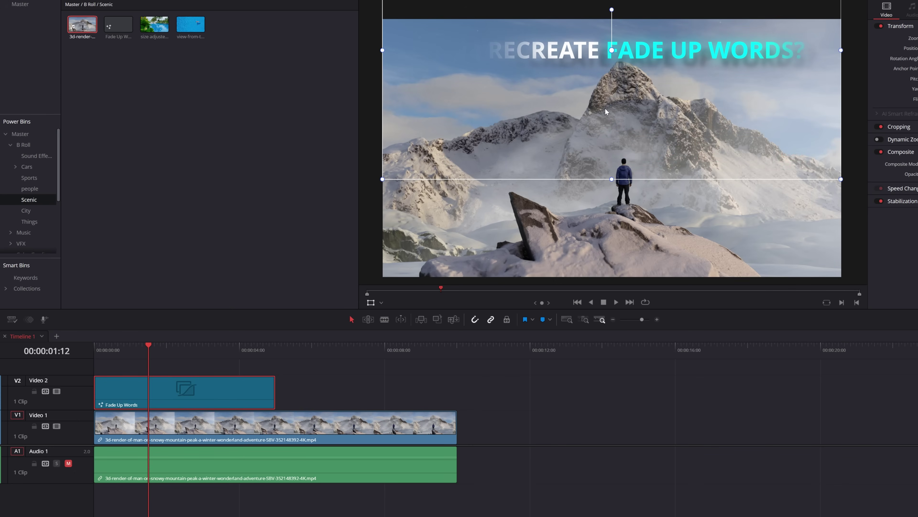
key(Home)
key(space)
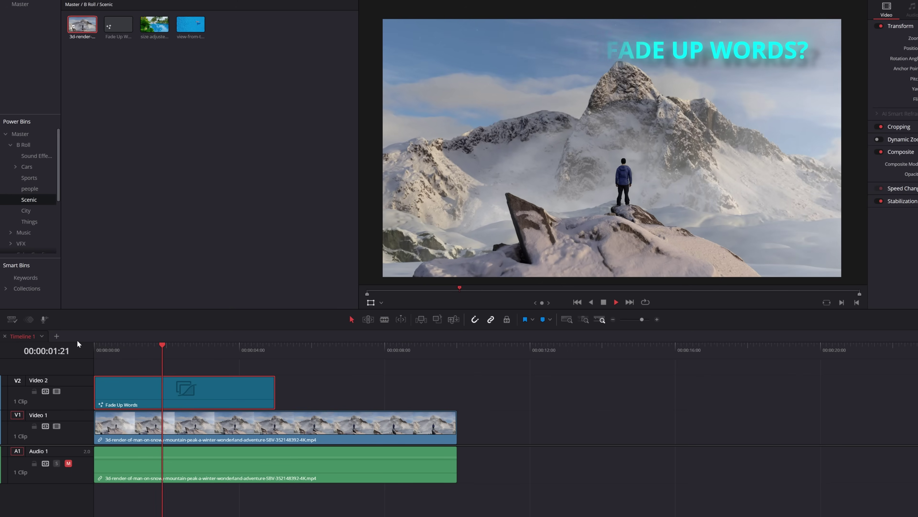
key(space)
key(Home)
key(space)
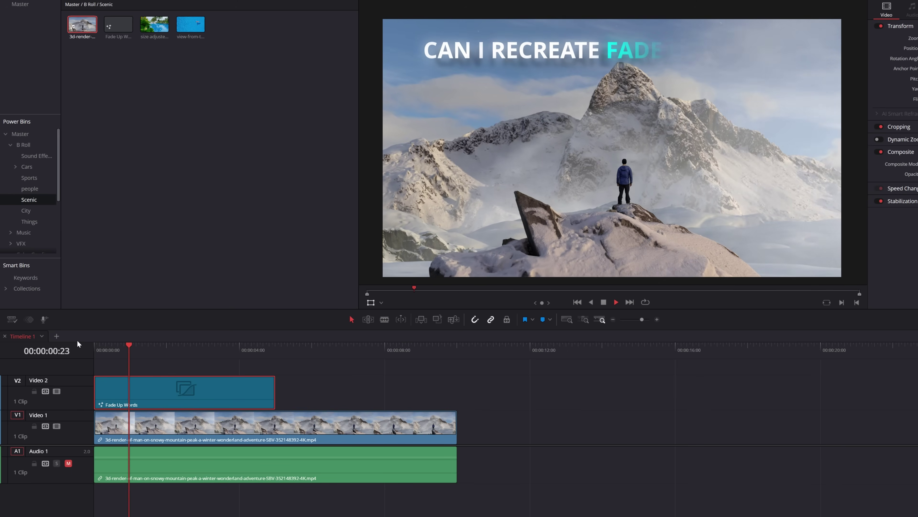
key(space)
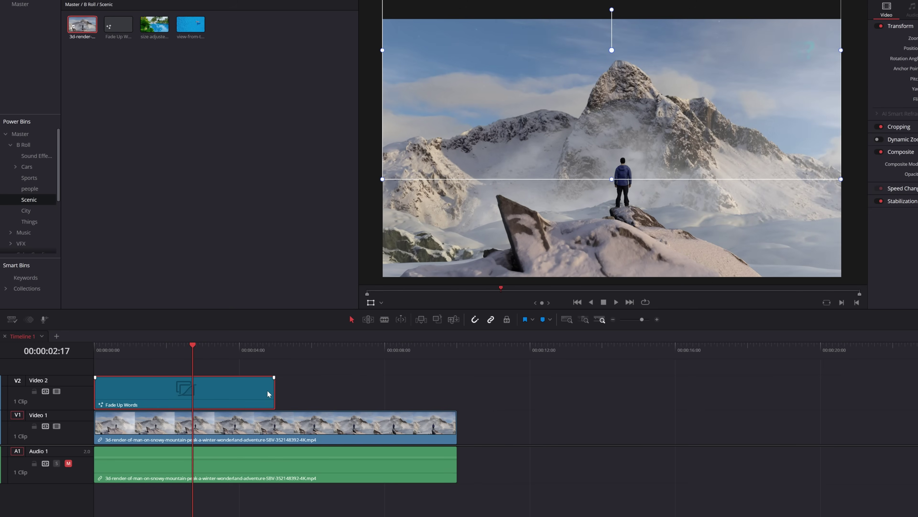
Make the title a compound clip named 'Fade Up Words'
right_click(253, 390)
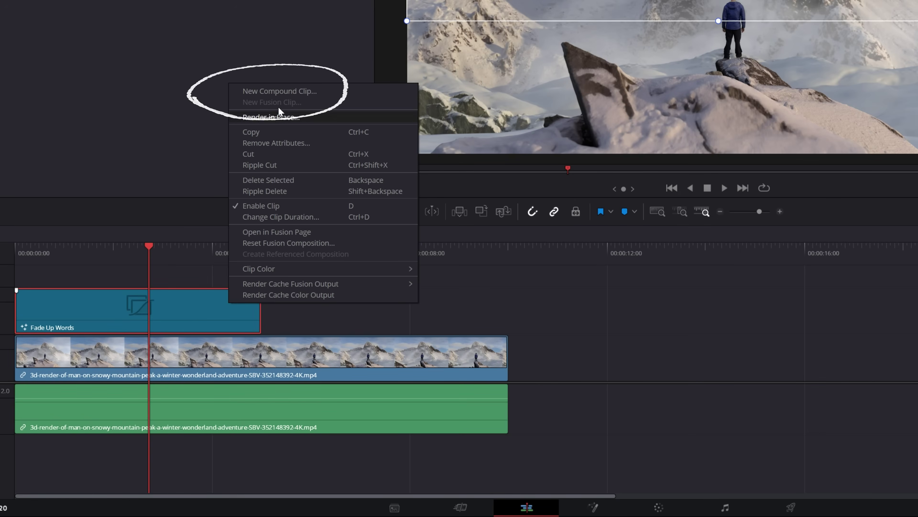
click(278, 92)
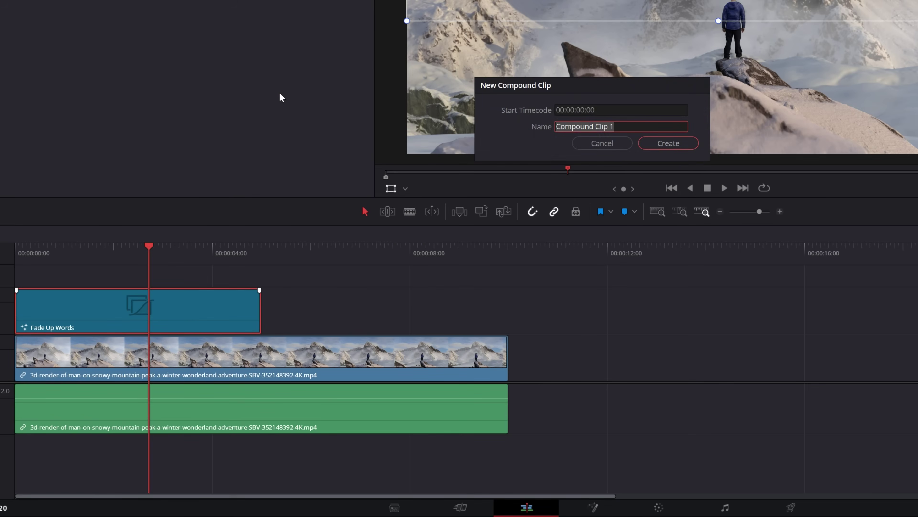
text(Fade Up Words)
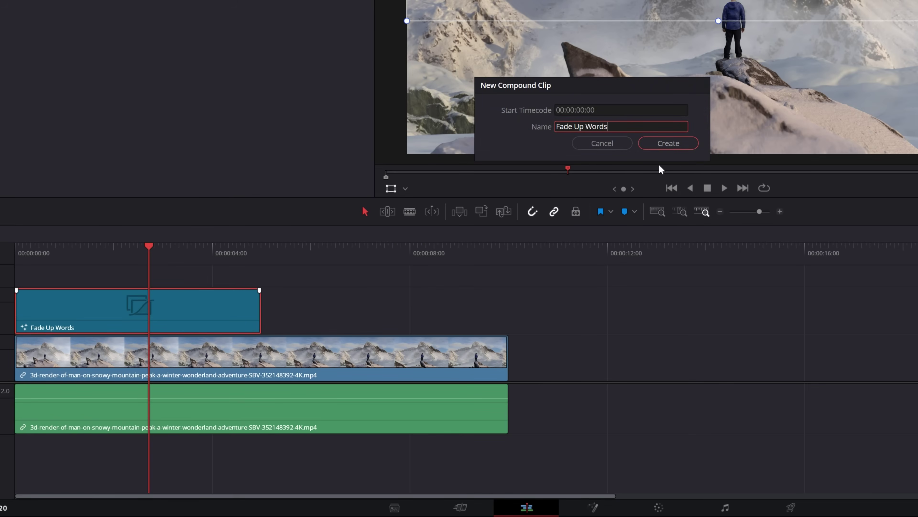
key(Return)
Show retime controls on the compound clip, speed it to 164%, and preview it from the start
right_click(227, 311)
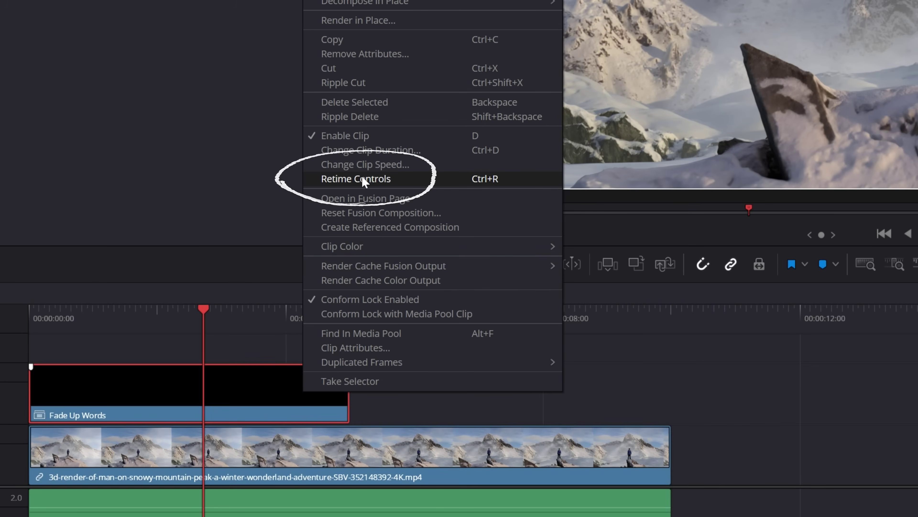
click(362, 181)
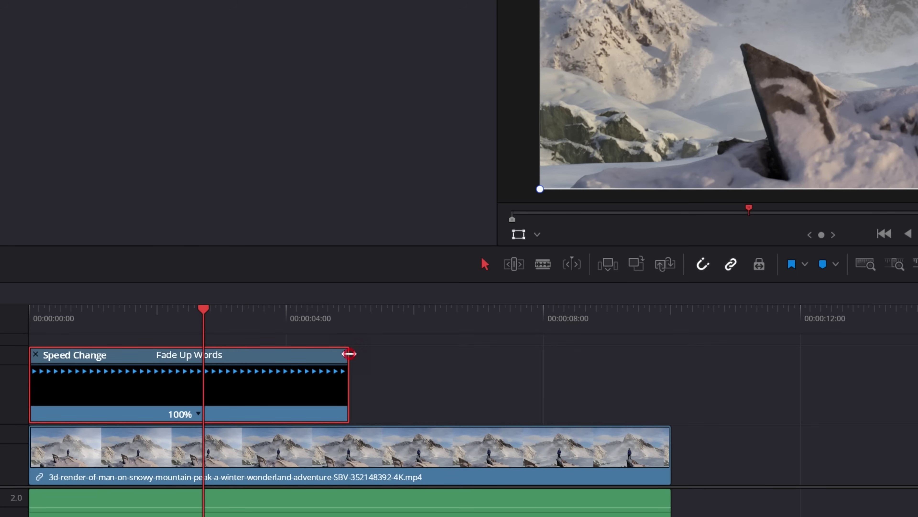
drag(349, 354, 223, 354)
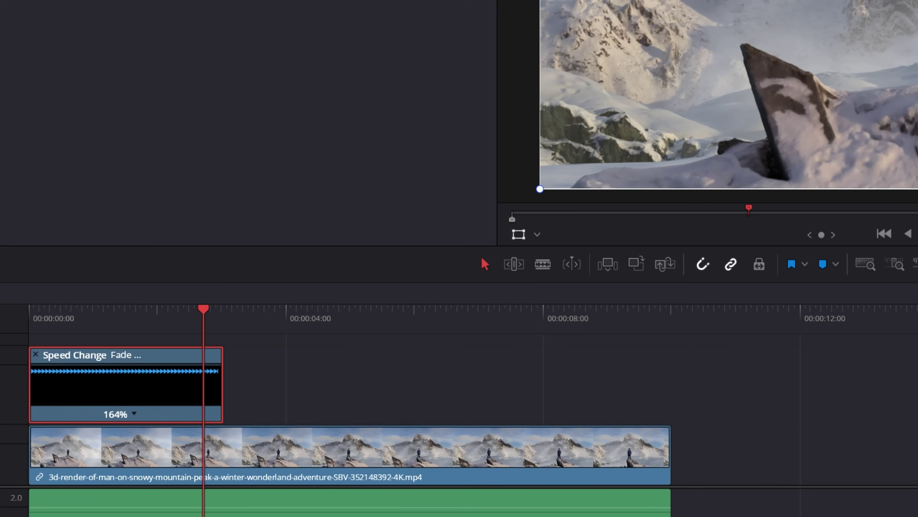
click(30, 312)
key(space)
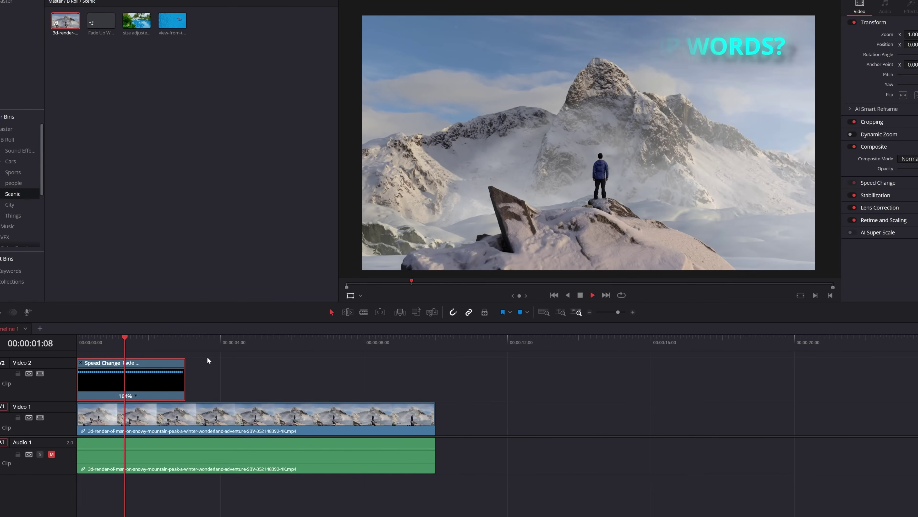
key(space)
Slow the clip to 80% and preview it, then settle on 195% speed
drag(185, 363, 298, 364)
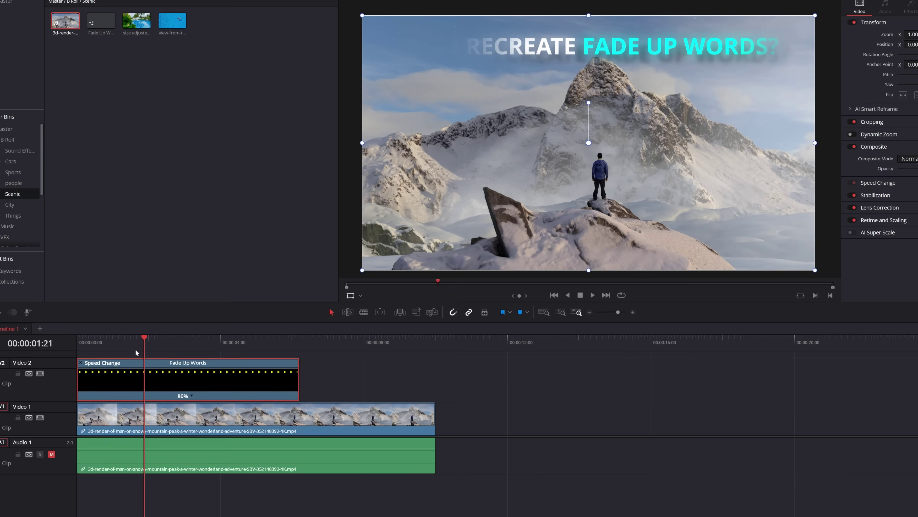
key(Home)
key(space)
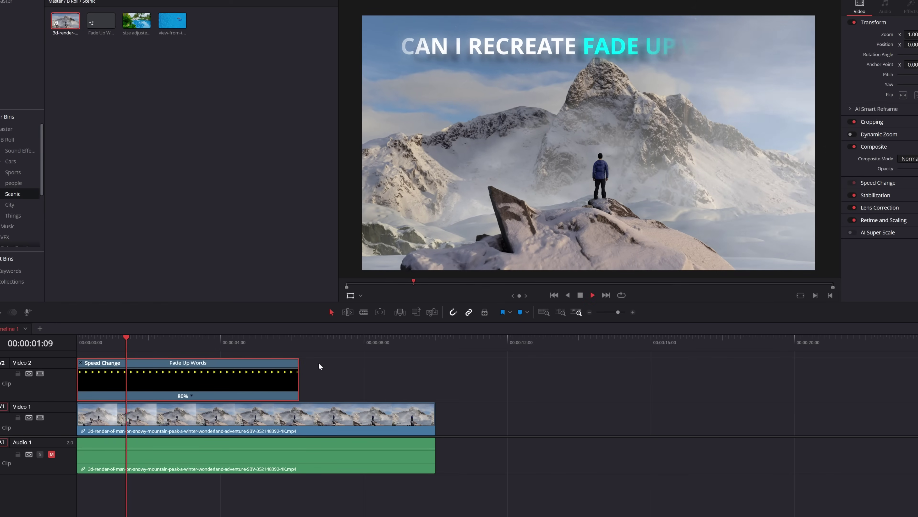
key(space)
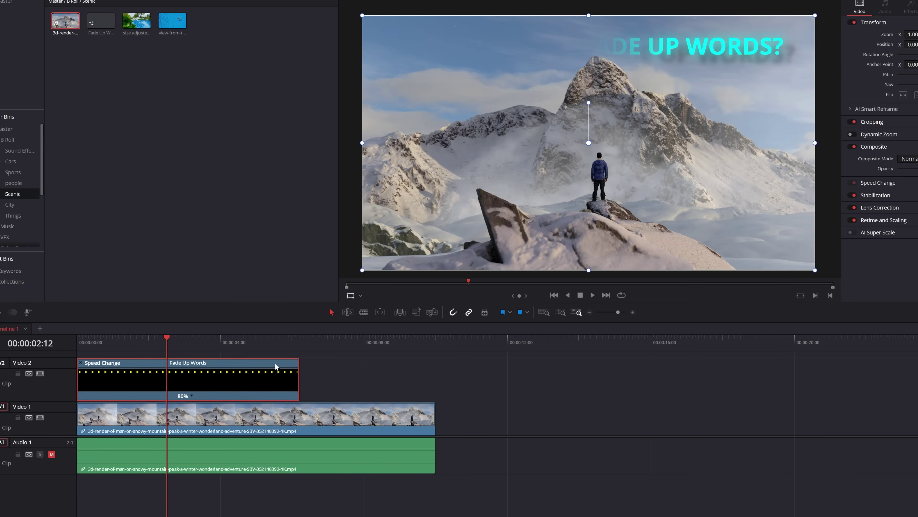
drag(296, 363, 164, 372)
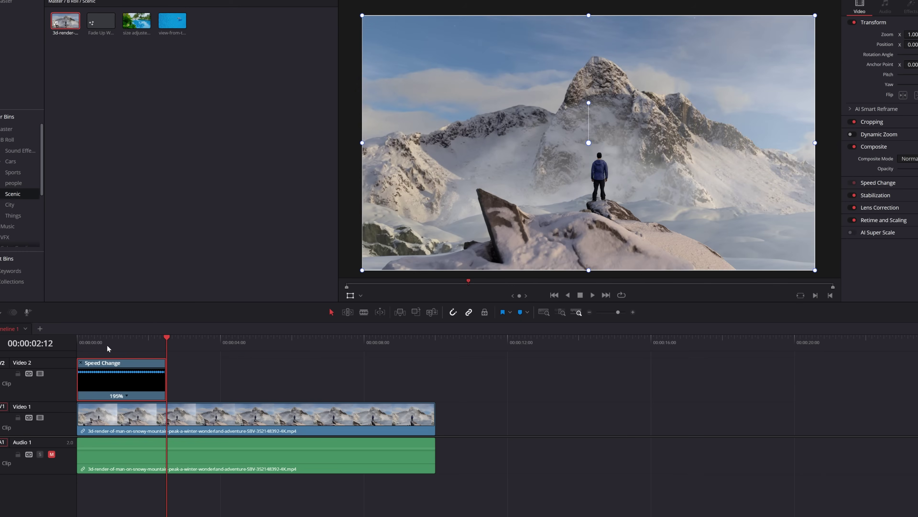